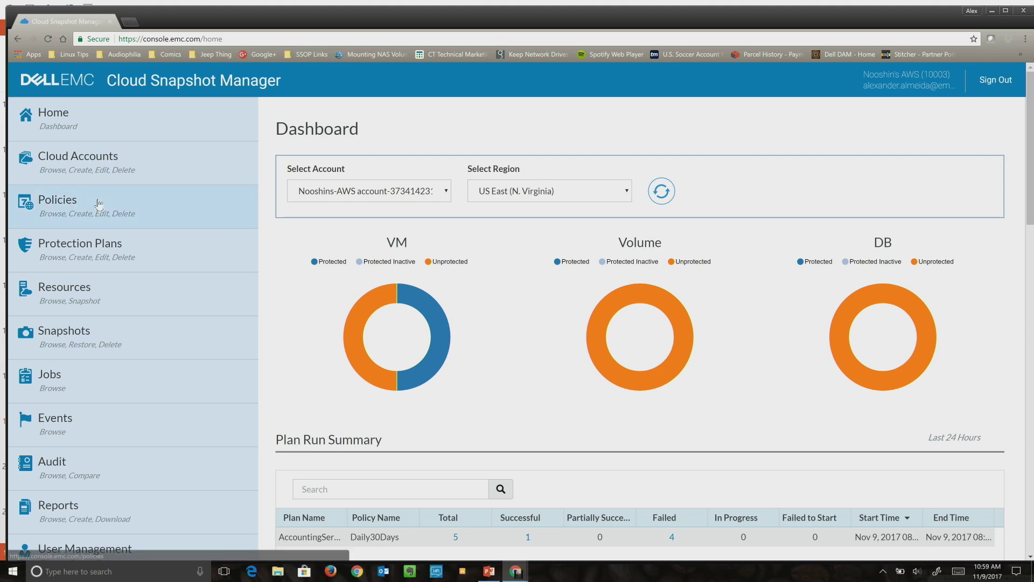
# From Cloud Accounts, start a new cloud account and try saving the blank form.
pyautogui.click(104, 158)
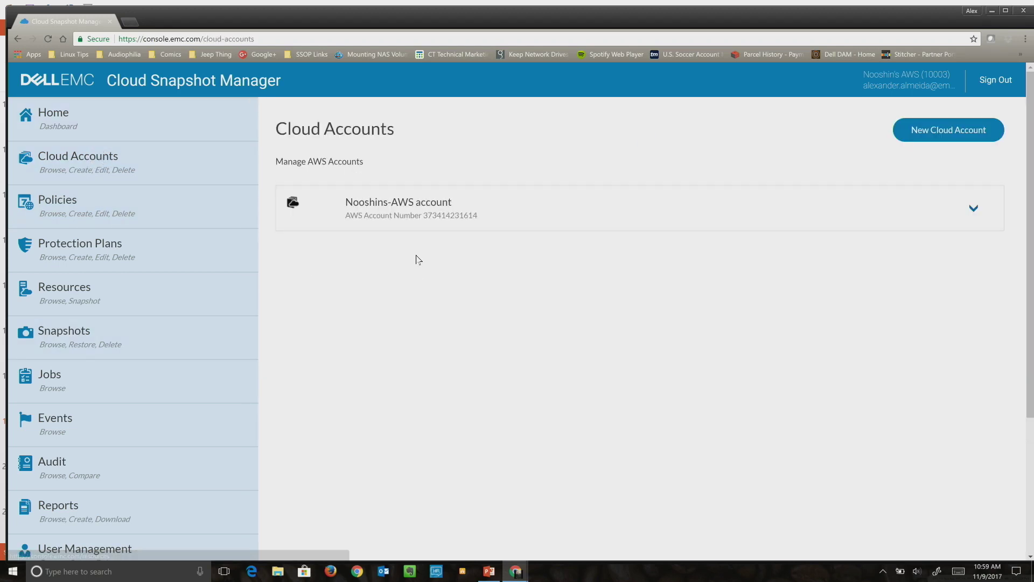
pyautogui.click(941, 130)
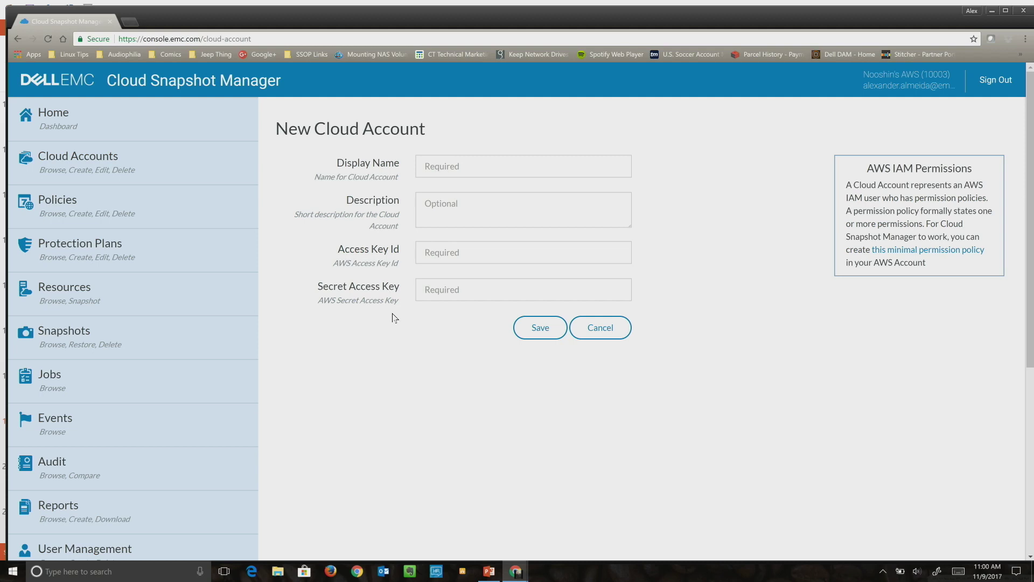
pyautogui.click(566, 330)
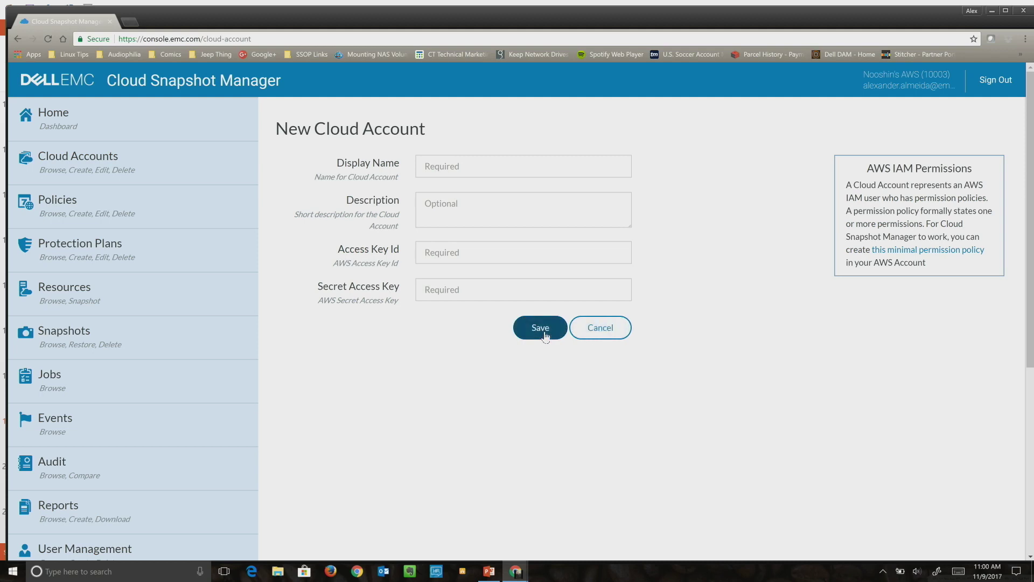
pyautogui.click(543, 330)
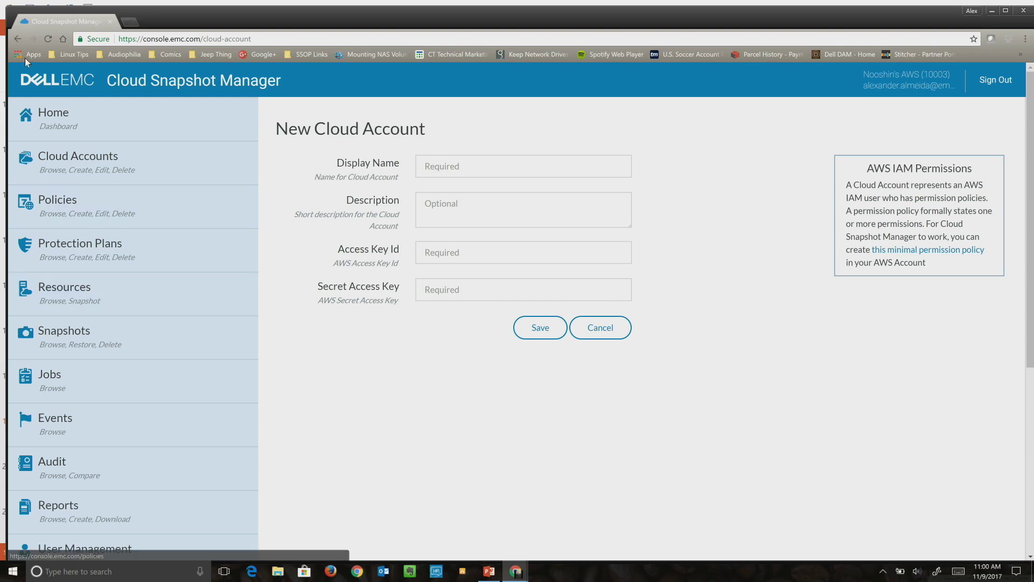
pyautogui.click(73, 207)
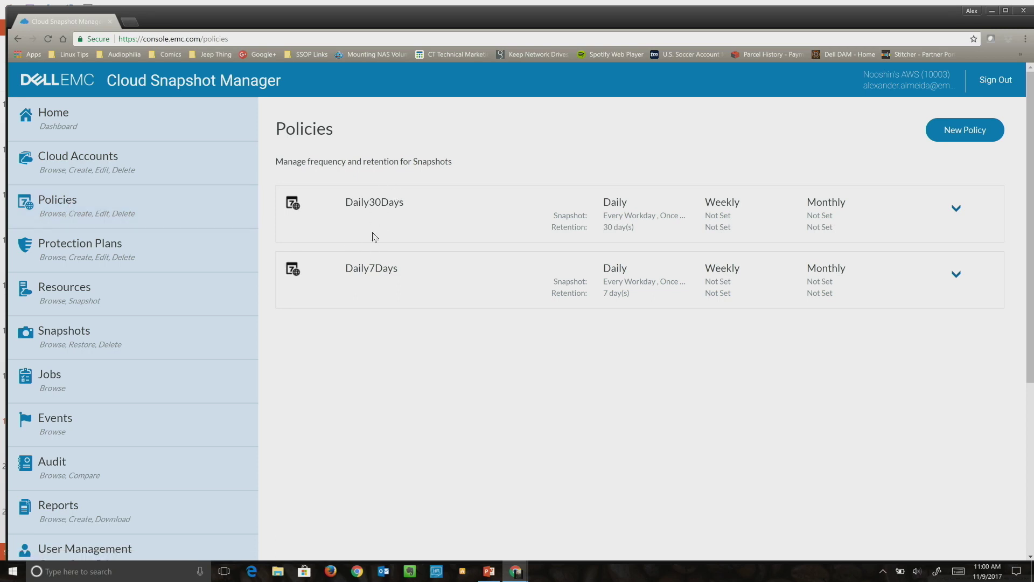
# Expand the Daily30Days policy row to show its Edit and other actions.
pyautogui.moveTo(358, 207); pyautogui.dragTo(397, 207)
pyautogui.click(388, 230)
pyautogui.click(956, 210)
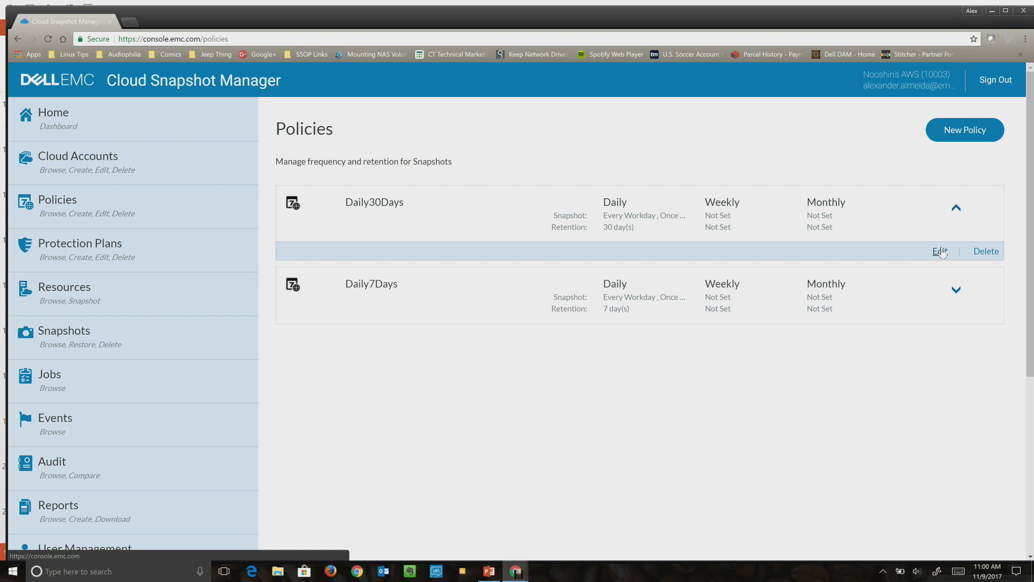
# Edit Daily30Days and enable weekly snapshots every Monday, kept 3 months.
pyautogui.click(940, 252)
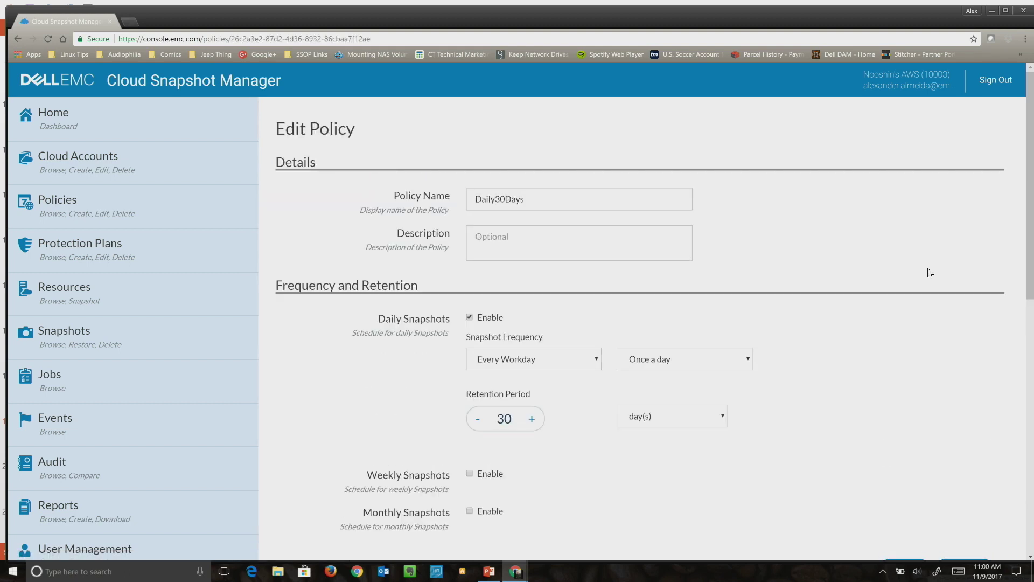
pyautogui.scroll(-1, 930, 272)
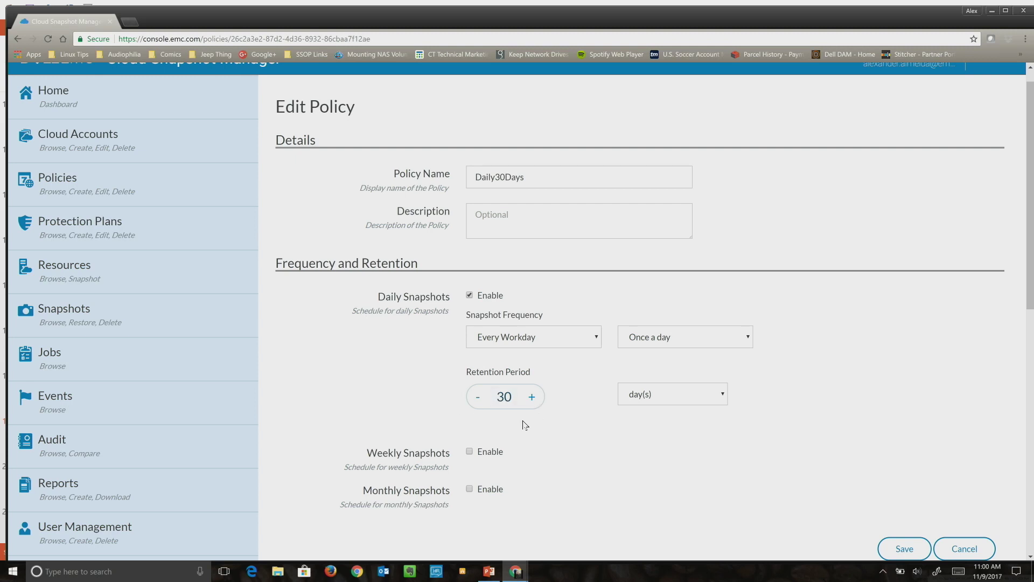
pyautogui.click(470, 452)
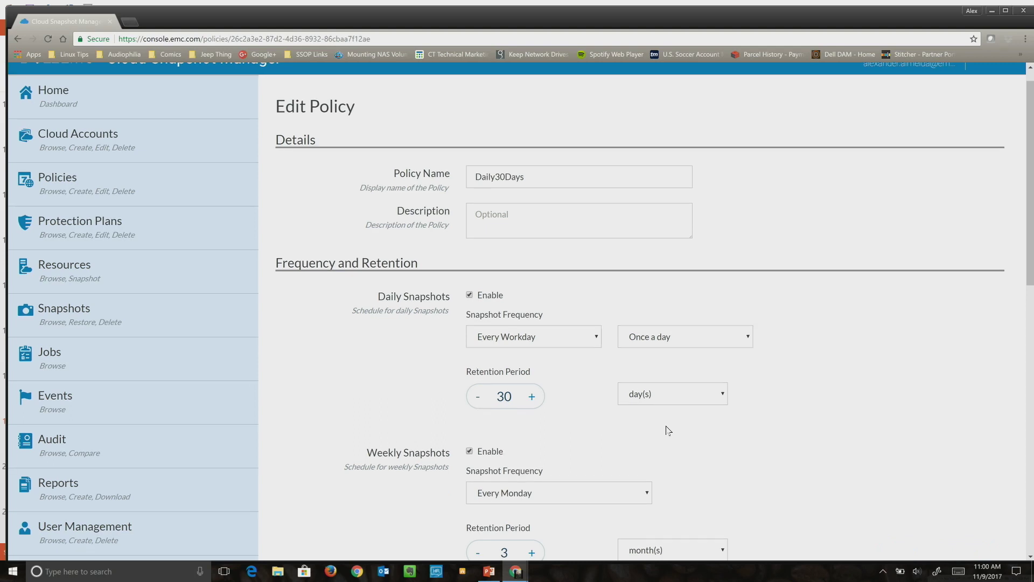
pyautogui.scroll(-2, 667, 425)
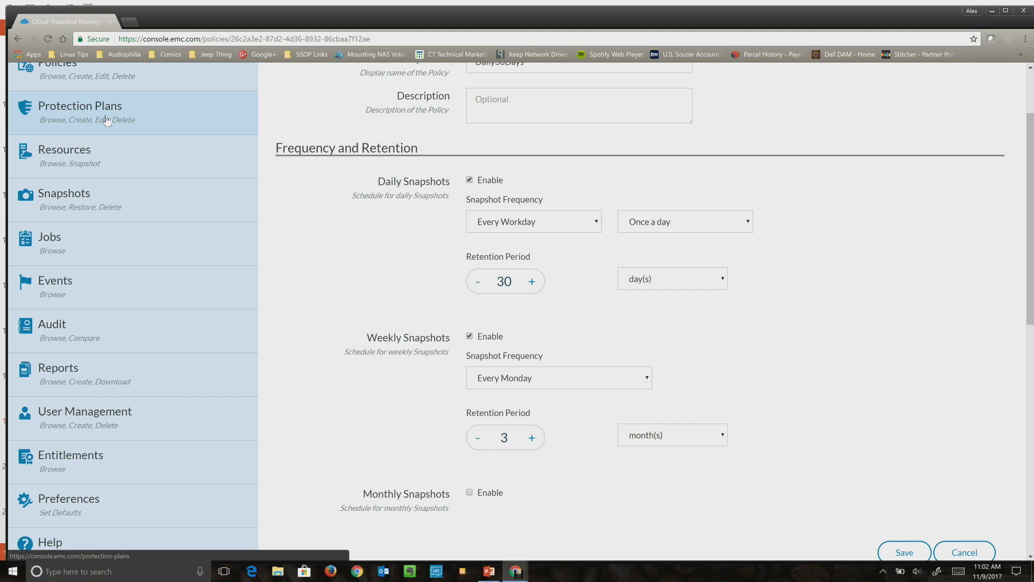
pyautogui.scroll(1, 106, 119)
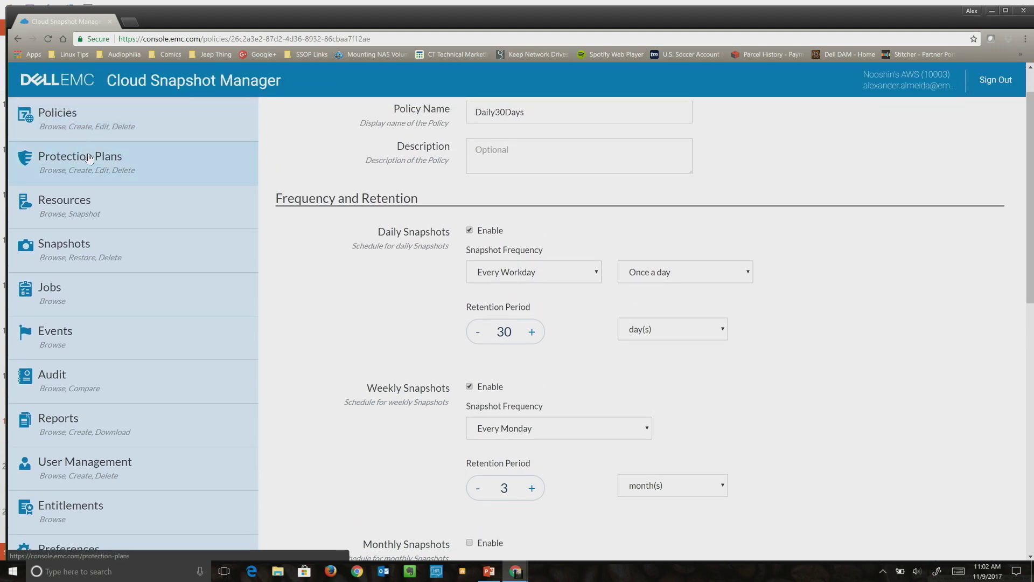
pyautogui.click(89, 158)
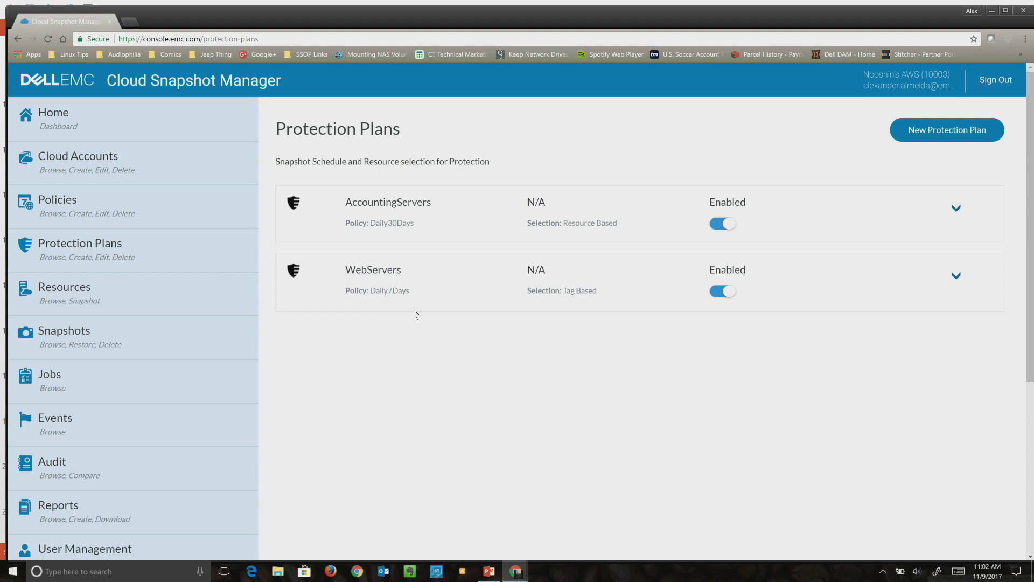
# Expand the AccountingServers plan row to show its actions.
pyautogui.click(956, 210)
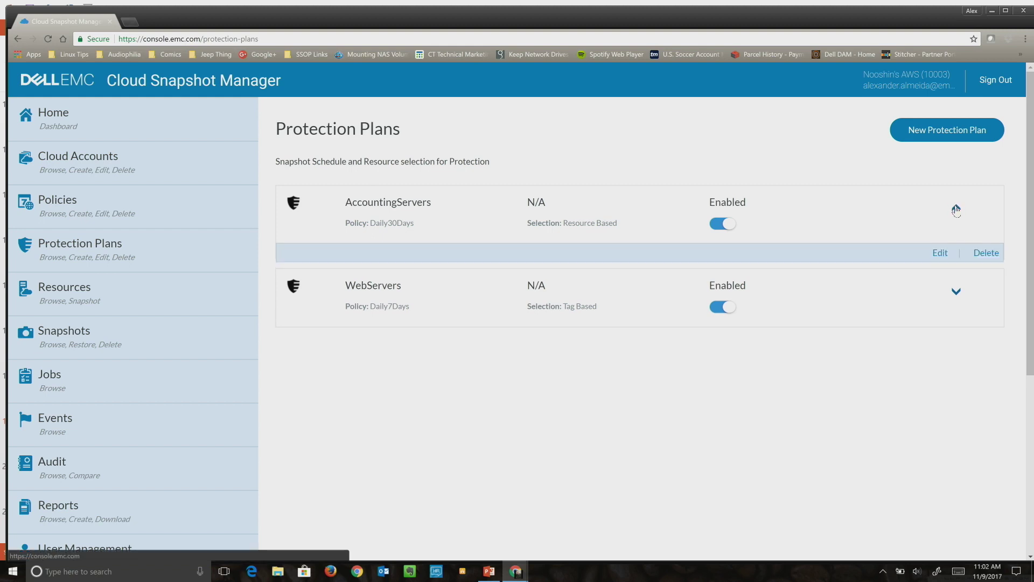
pyautogui.click(940, 253)
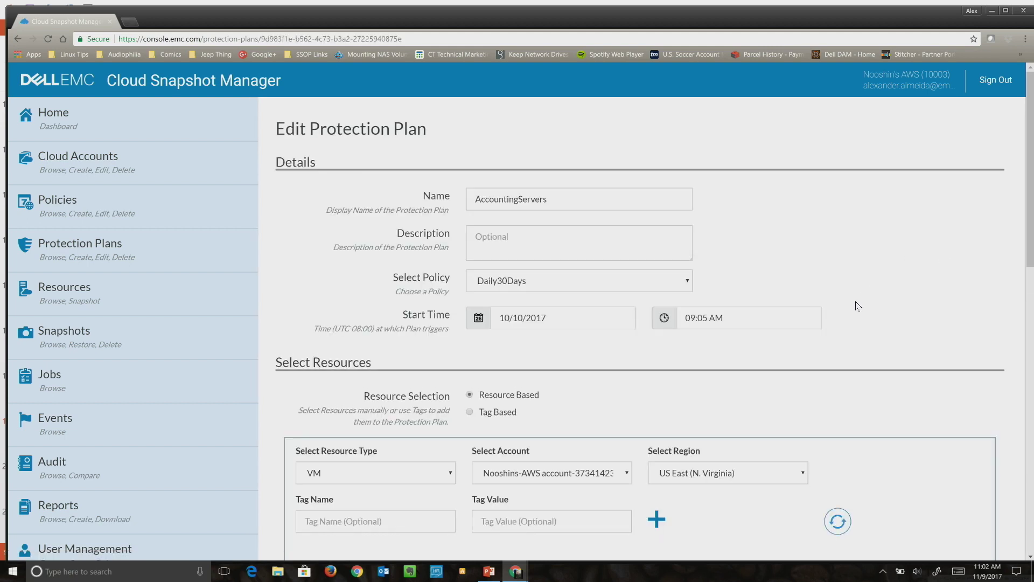
pyautogui.scroll(-1, 857, 305)
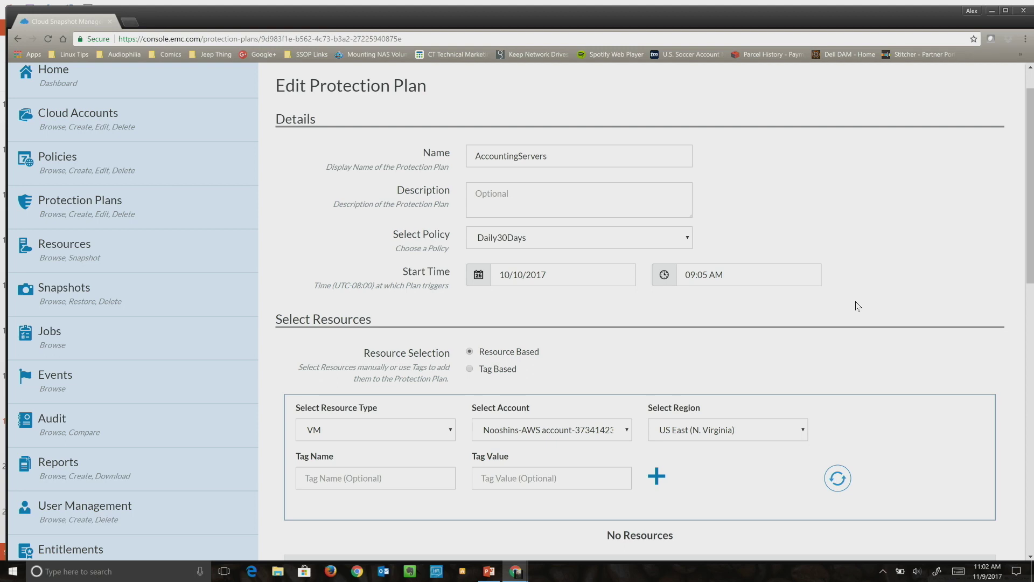
pyautogui.scroll(-2, 857, 305)
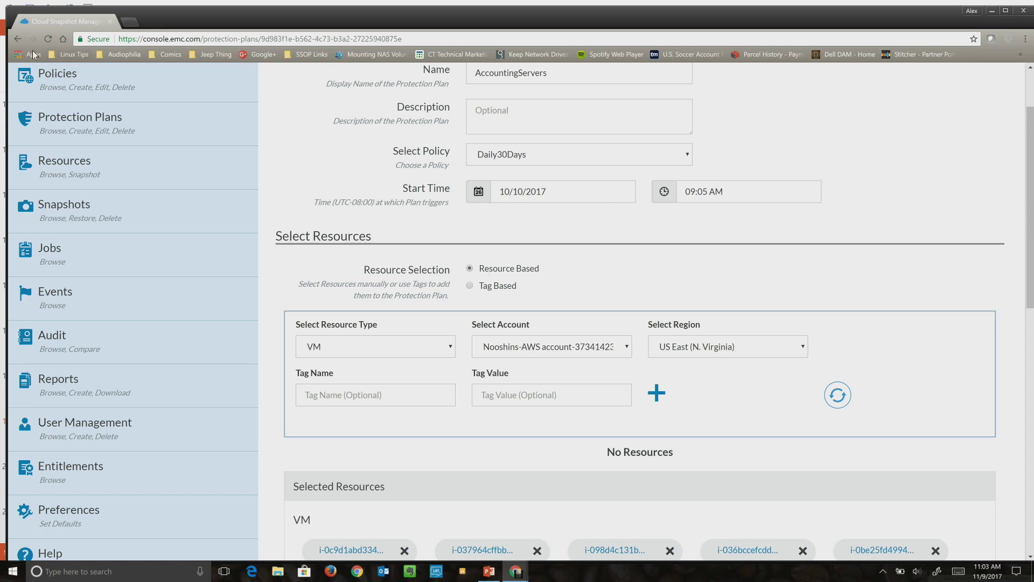
pyautogui.click(19, 39)
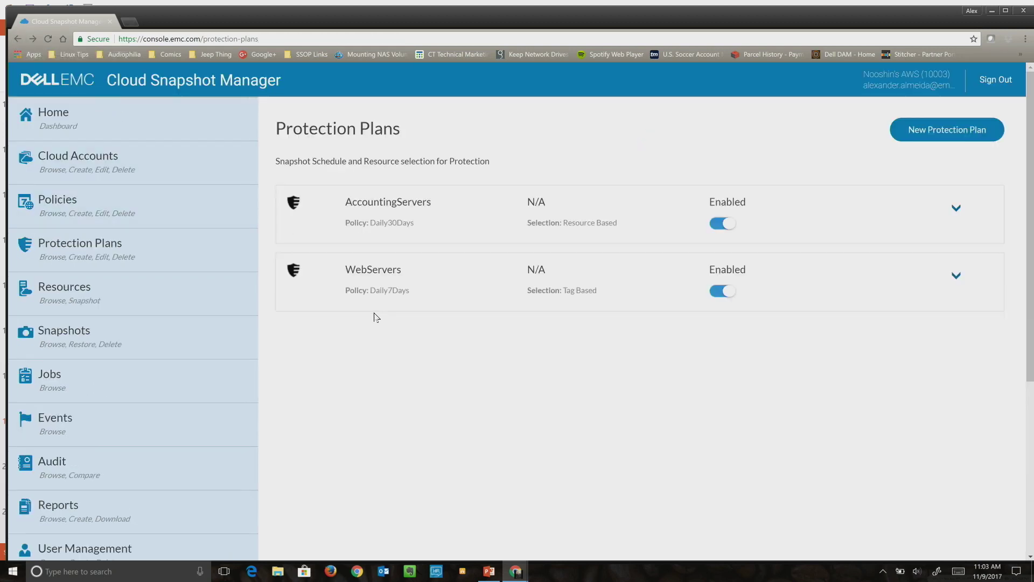
# Edit the WebServers plan and review its ProtectionPolicy daily tag selection.
pyautogui.click(957, 277)
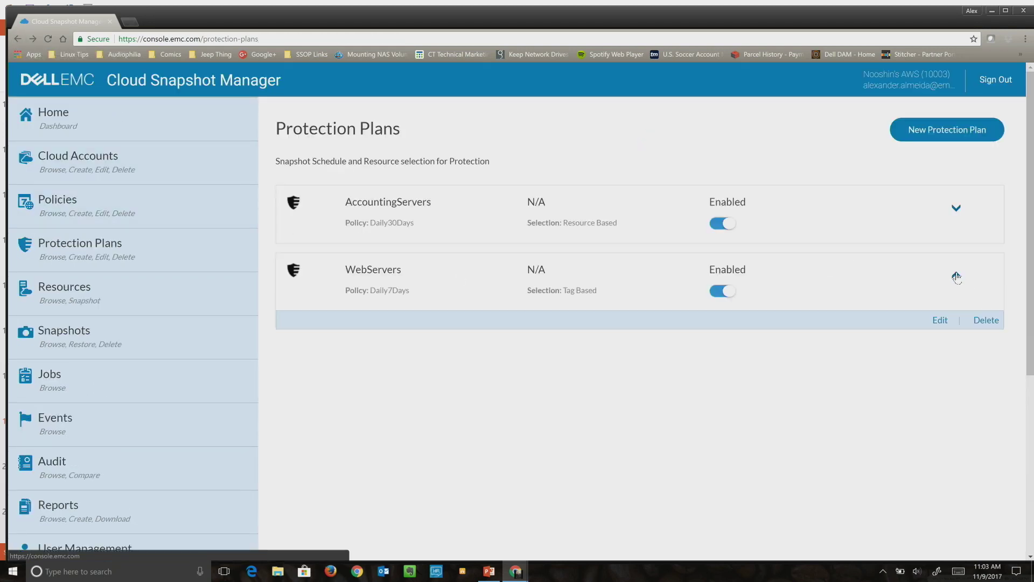
pyautogui.click(938, 323)
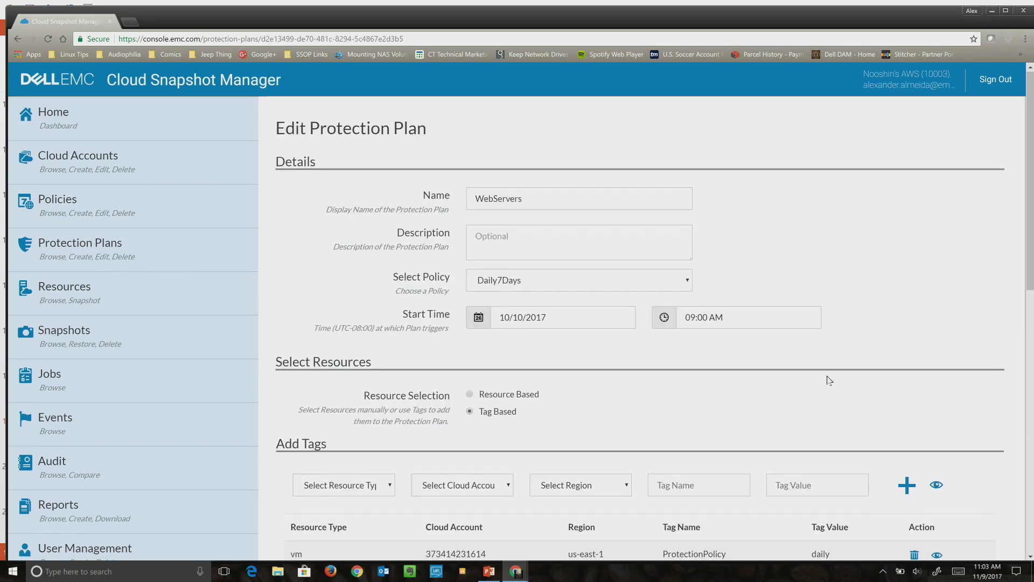
pyautogui.scroll(-2, 827, 378)
pyautogui.scroll(-1, 829, 381)
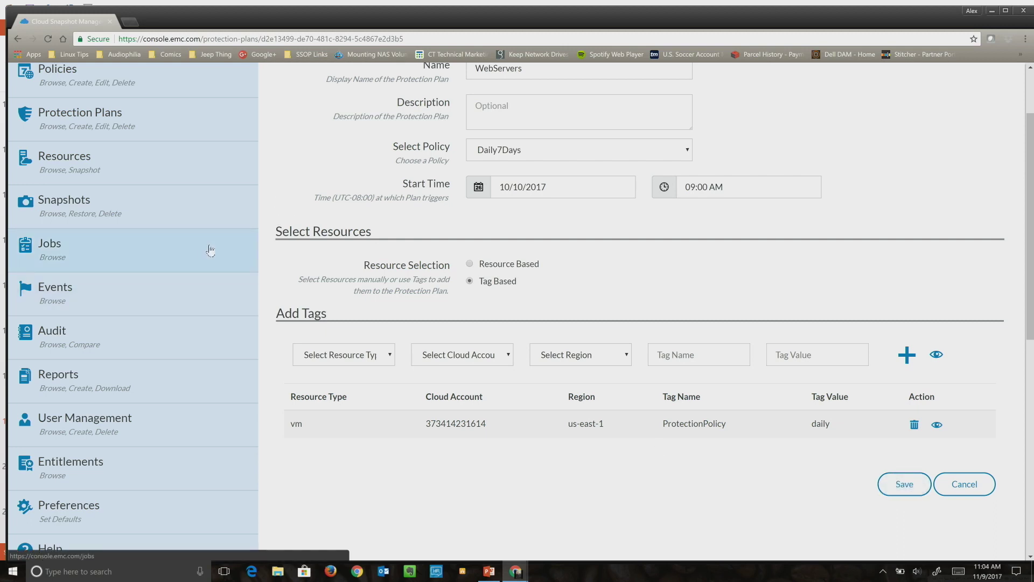
pyautogui.scroll(1, 210, 251)
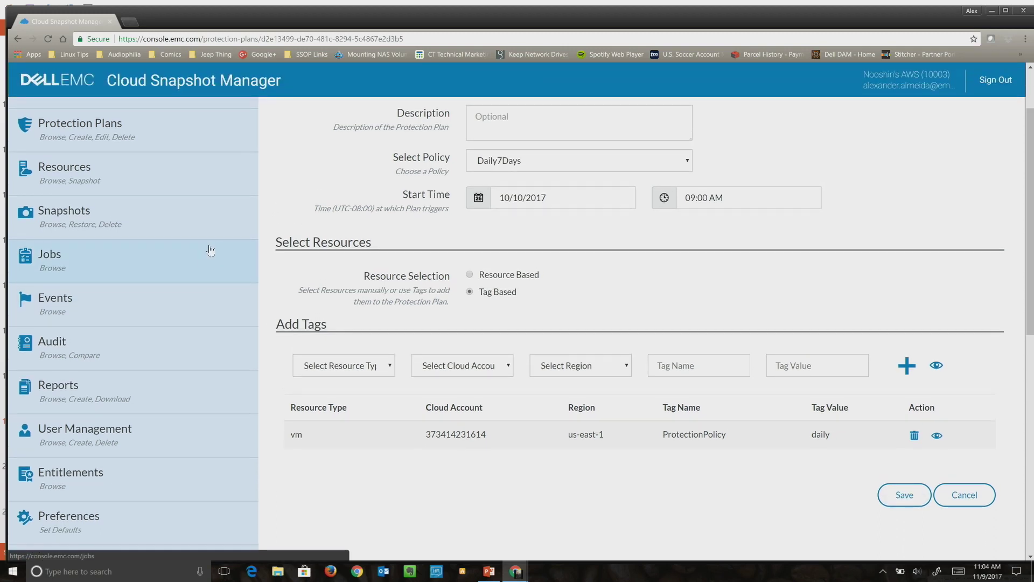
pyautogui.scroll(1, 210, 250)
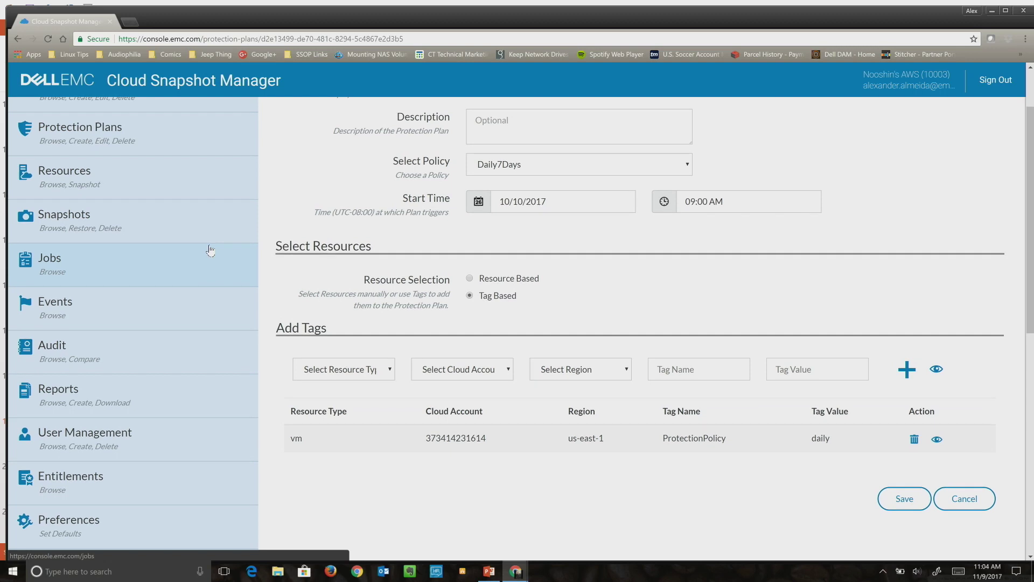
# Open the Snapshots page showing the 11/07/2017 NewRelic_PROD snapshot.
pyautogui.click(122, 226)
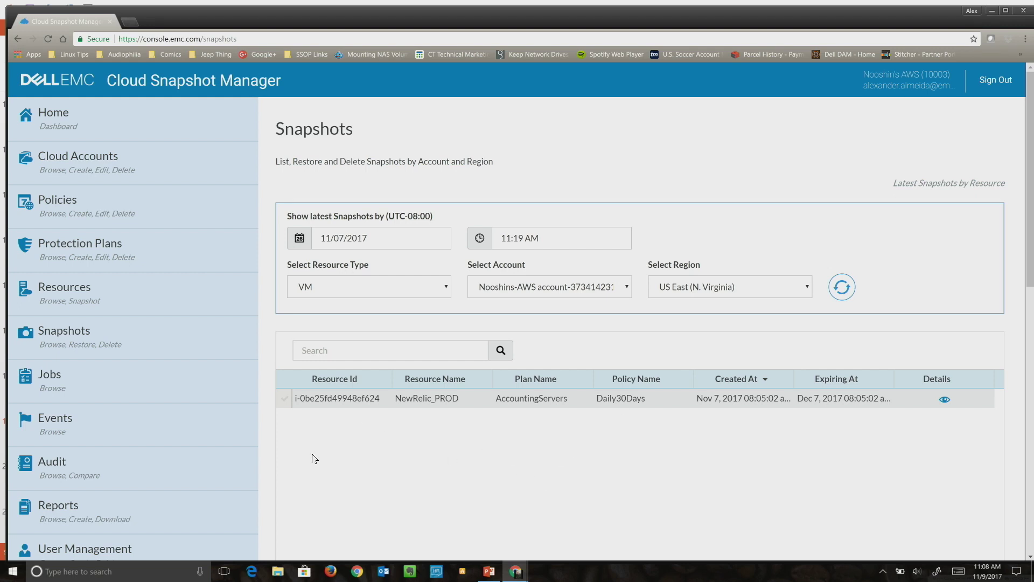
# Select the NewRelic_PROD snapshot and start a restore.
pyautogui.scroll(-1, 285, 404)
pyautogui.click(283, 376)
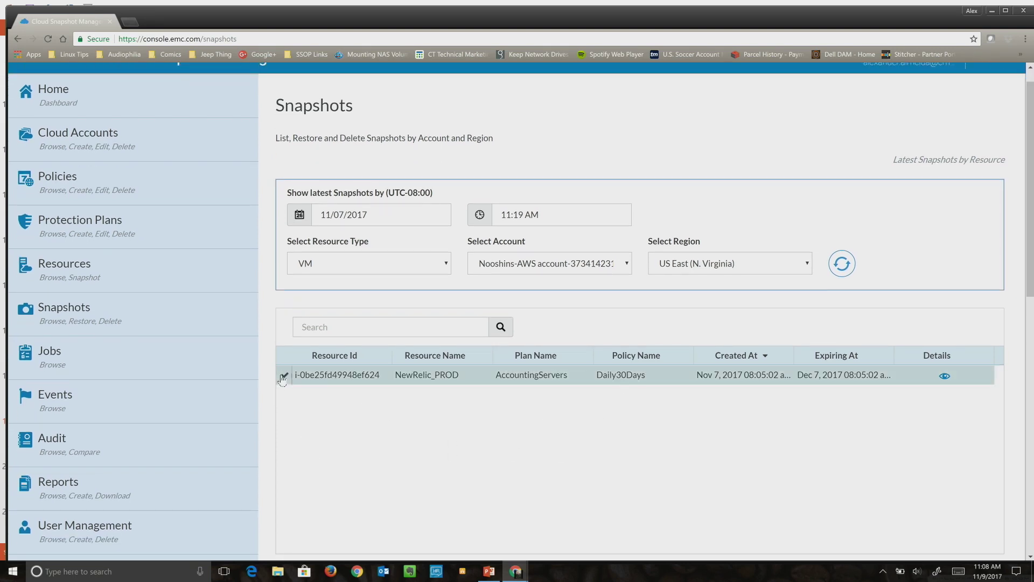
pyautogui.scroll(-4, 544, 446)
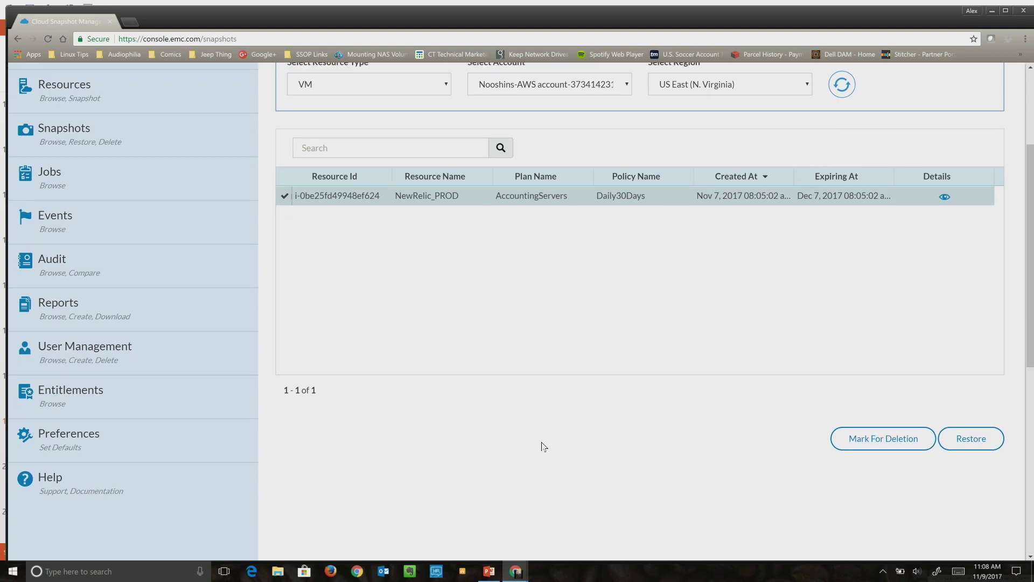
pyautogui.click(971, 390)
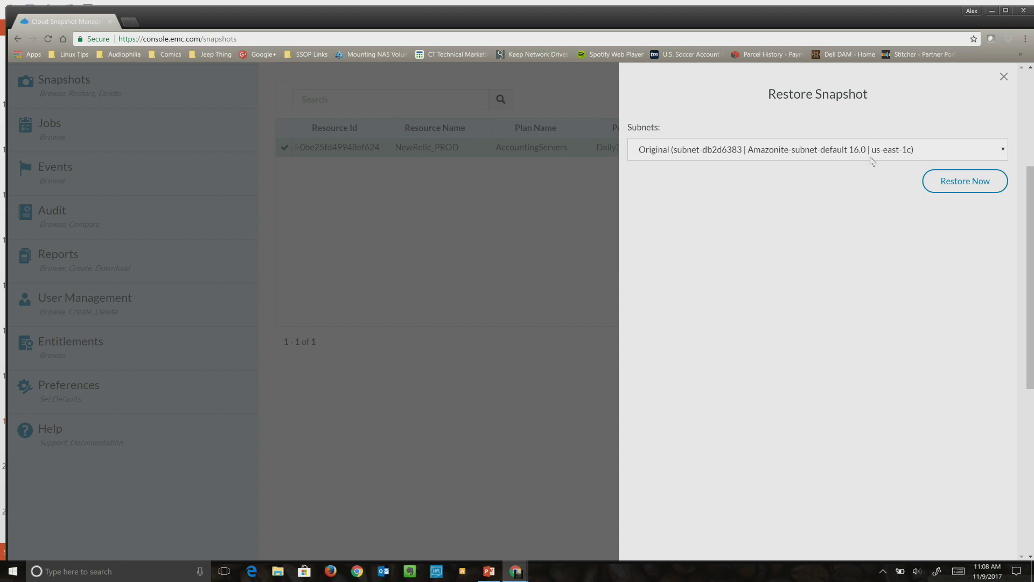
# Browse the available restore subnets, keep the original, and cancel the restore.
pyautogui.click(872, 156)
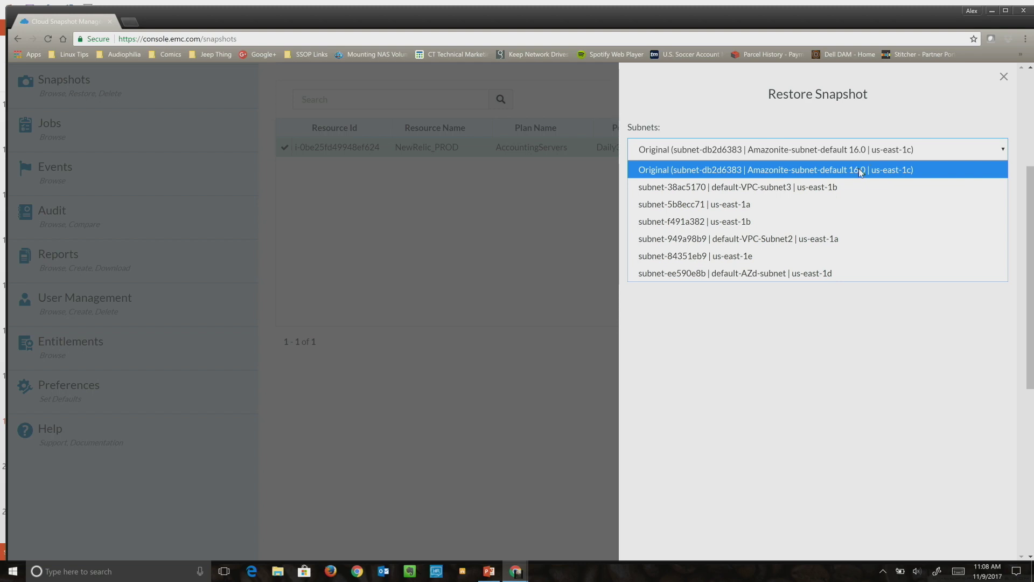
pyautogui.press('Down')
pyautogui.press('Down')
pyautogui.press('Down')
pyautogui.press('Down')
pyautogui.press('Down')
pyautogui.press('Down')
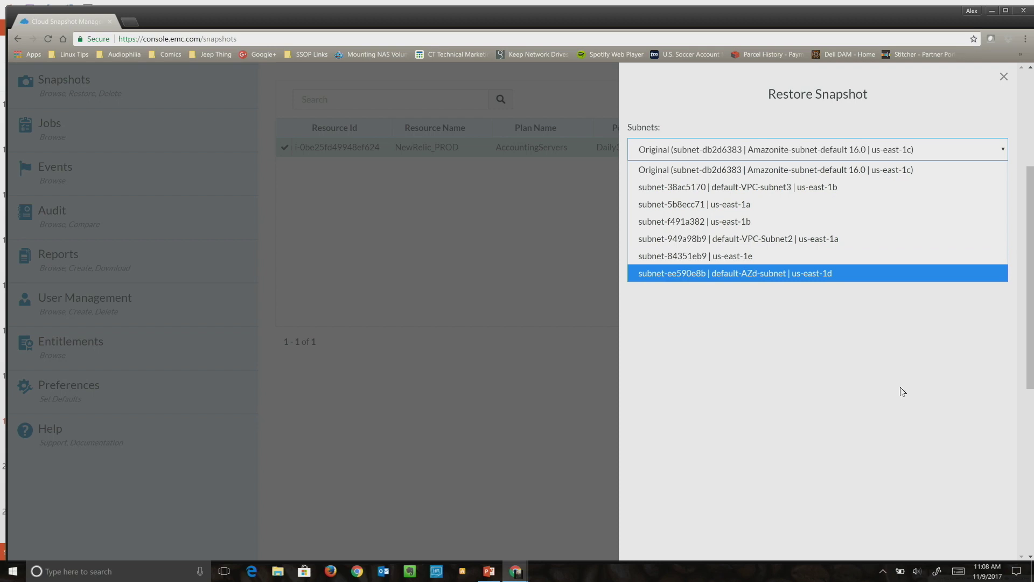
pyautogui.press('Escape')
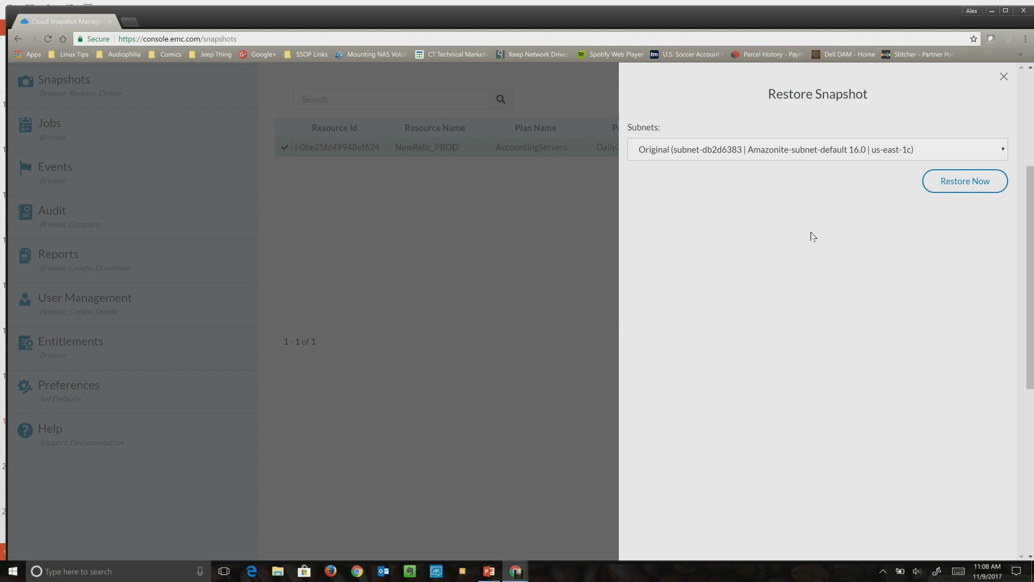
pyautogui.click(1003, 77)
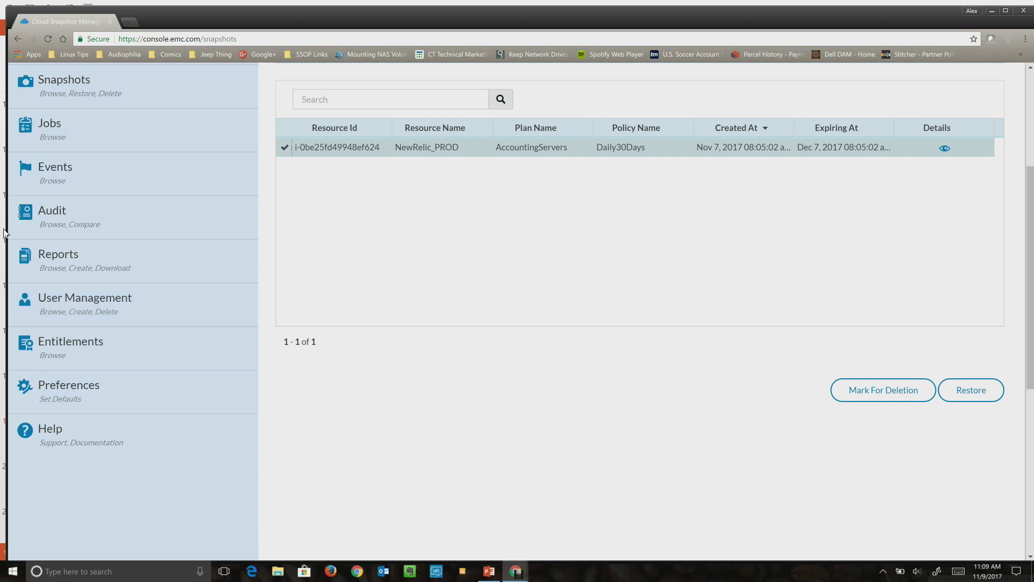
pyautogui.click(57, 227)
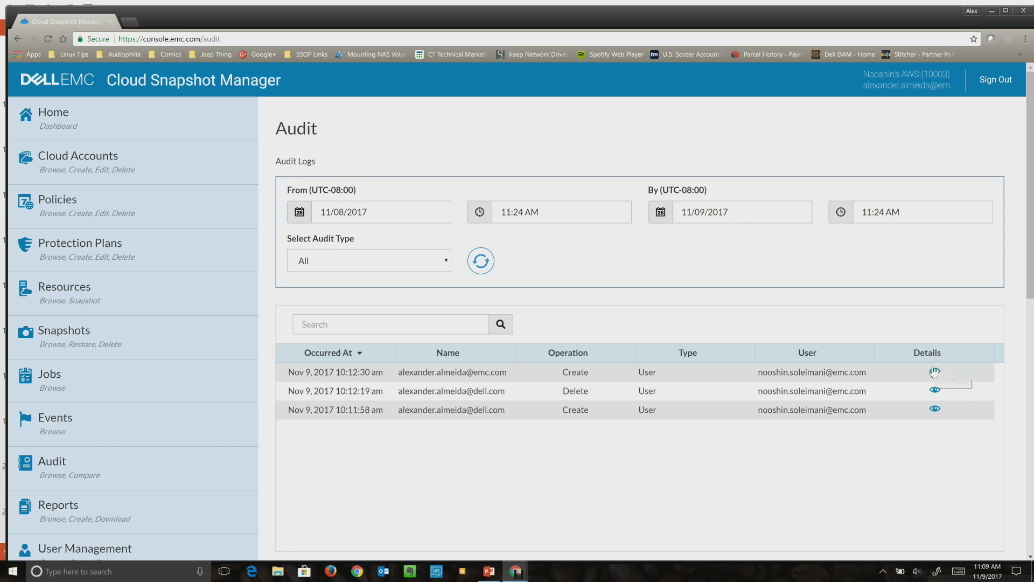
# View the latest Create audit entry's details (role admin, read_write privilege), then close them.
pyautogui.click(934, 371)
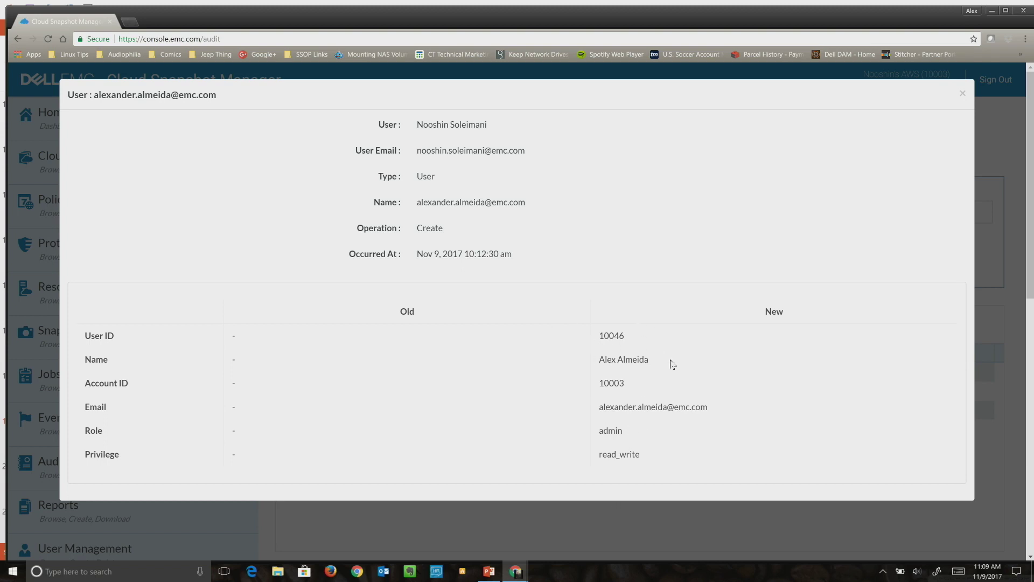
pyautogui.click(962, 94)
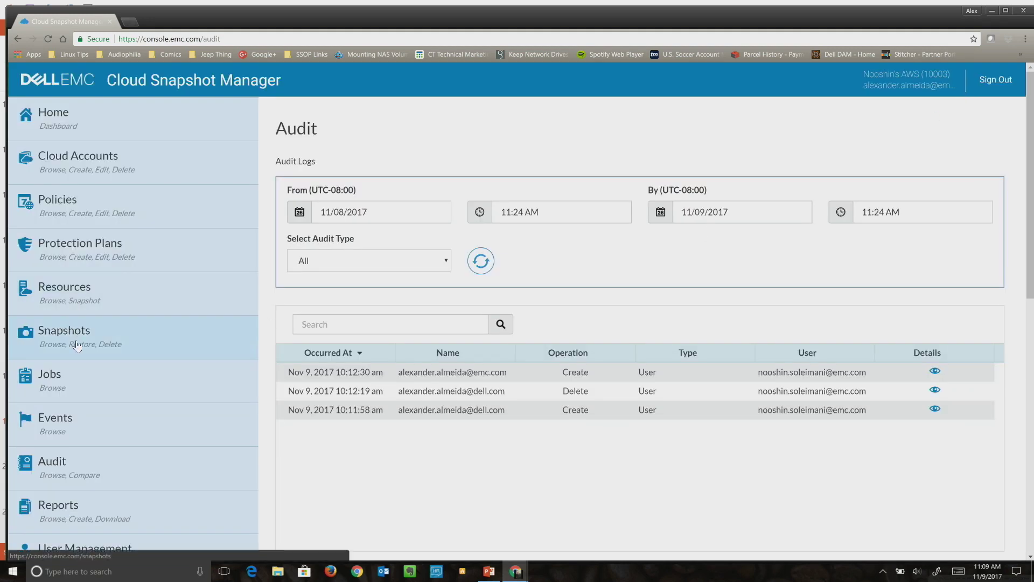
pyautogui.scroll(-2, 77, 345)
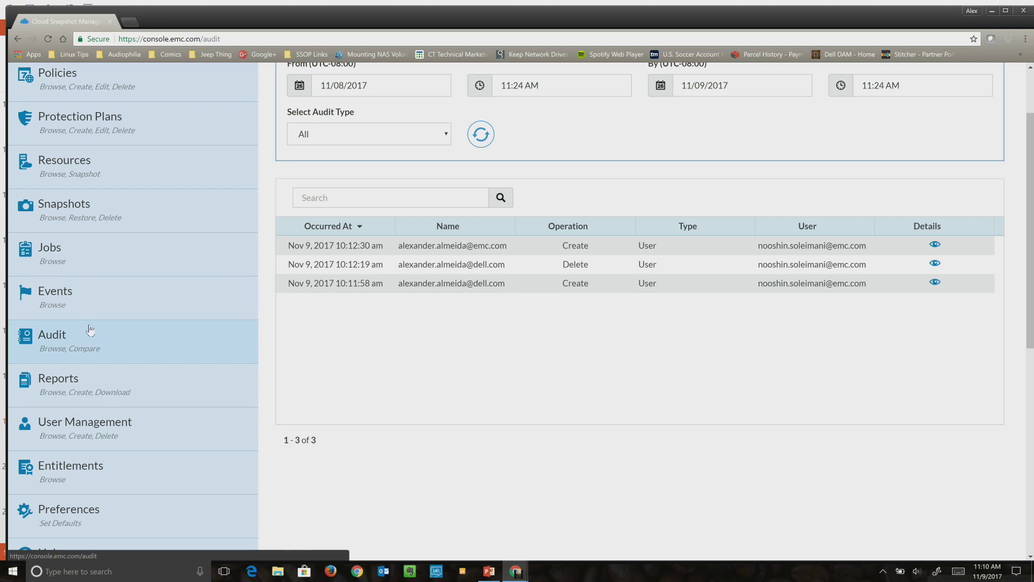
# After checking Events, list the plan's four failed runs in Jobs and view the first failure reason.
pyautogui.click(108, 295)
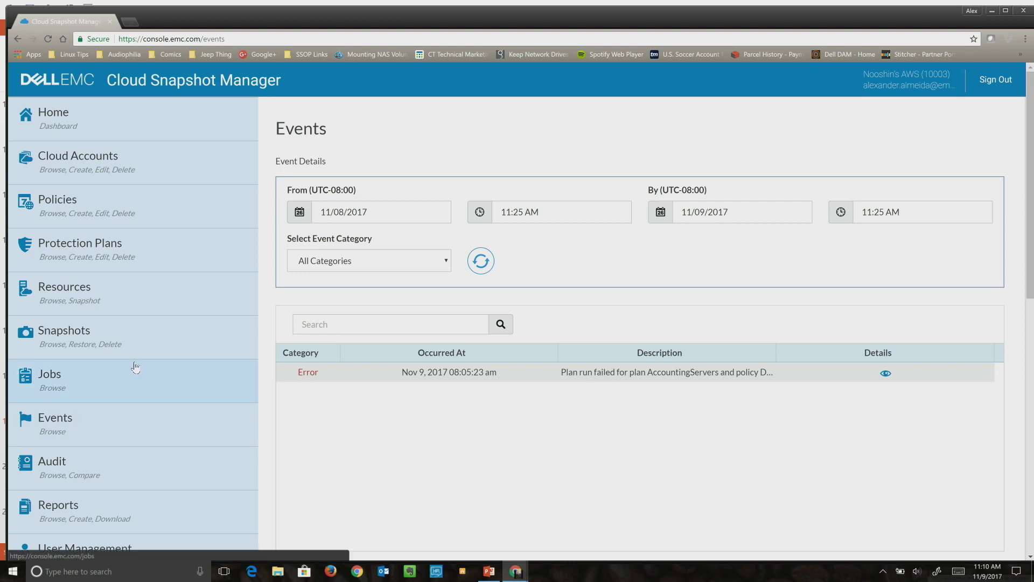
pyautogui.click(85, 387)
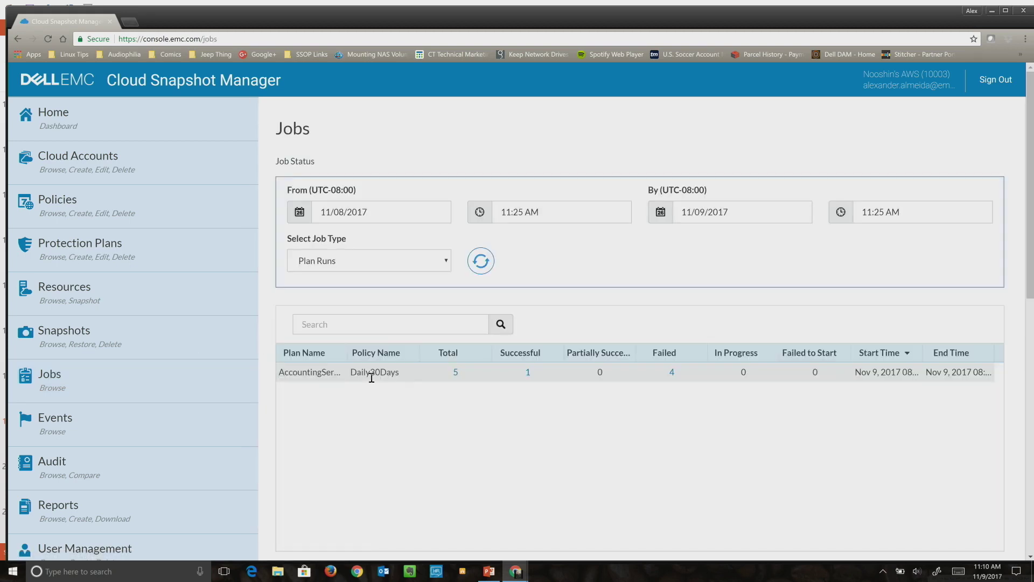
pyautogui.click(672, 373)
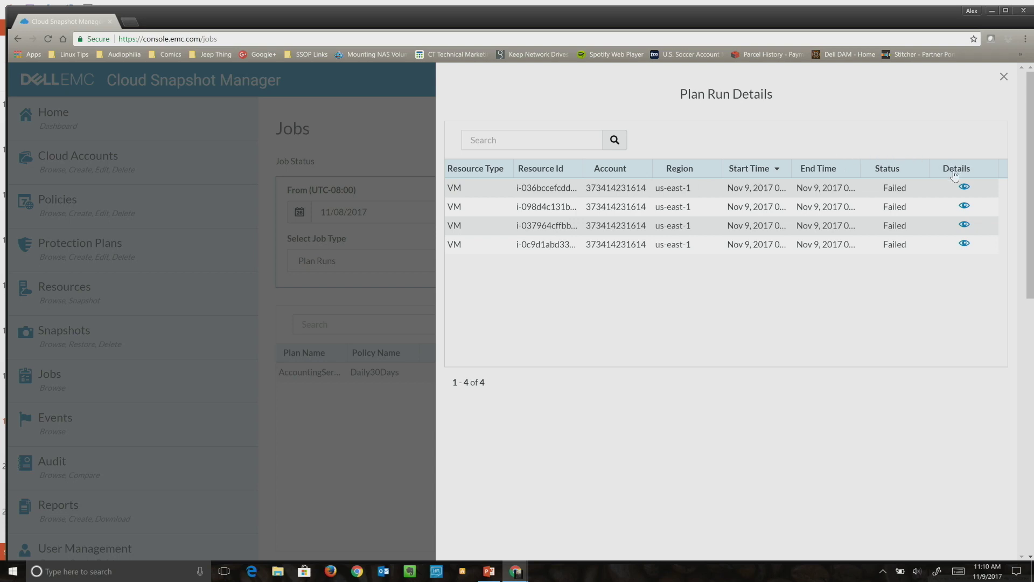
pyautogui.click(964, 186)
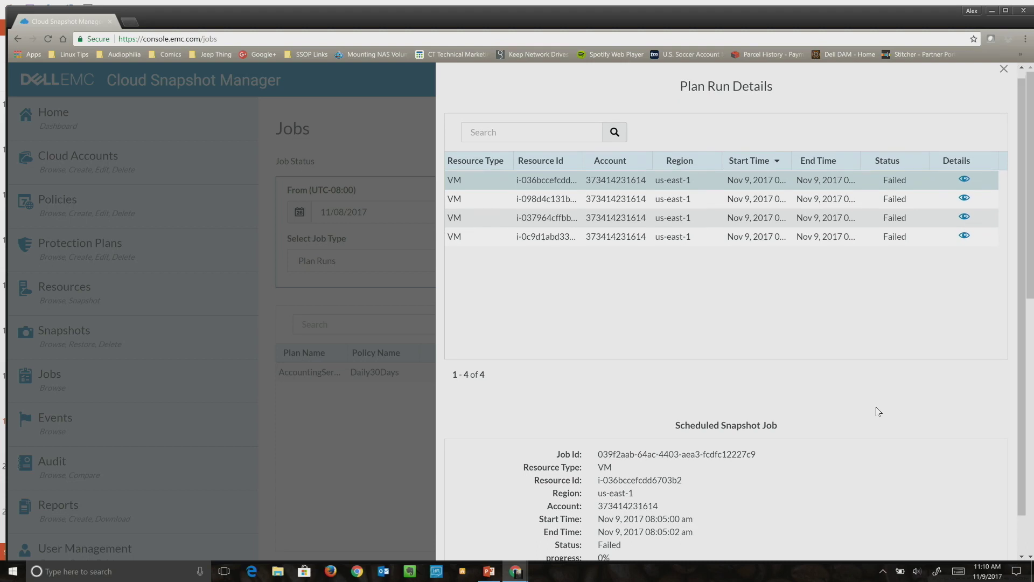
pyautogui.scroll(-1, 877, 411)
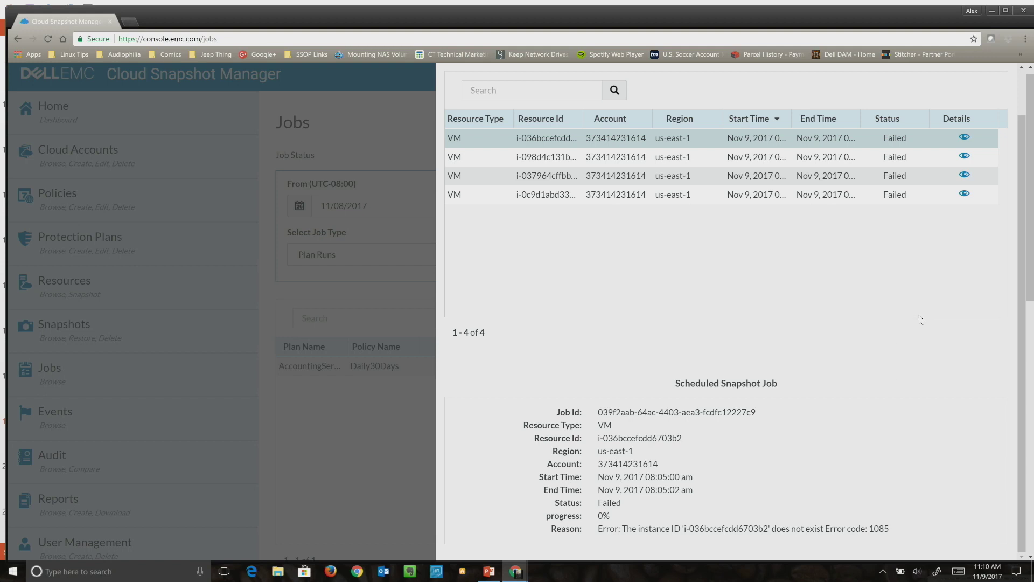
pyautogui.scroll(1, 919, 319)
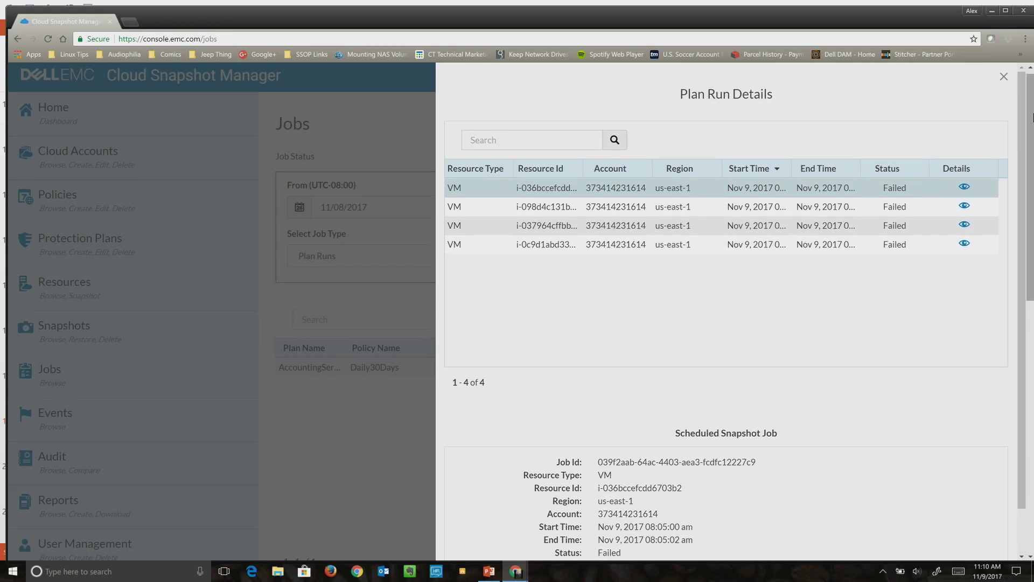
pyautogui.click(1003, 77)
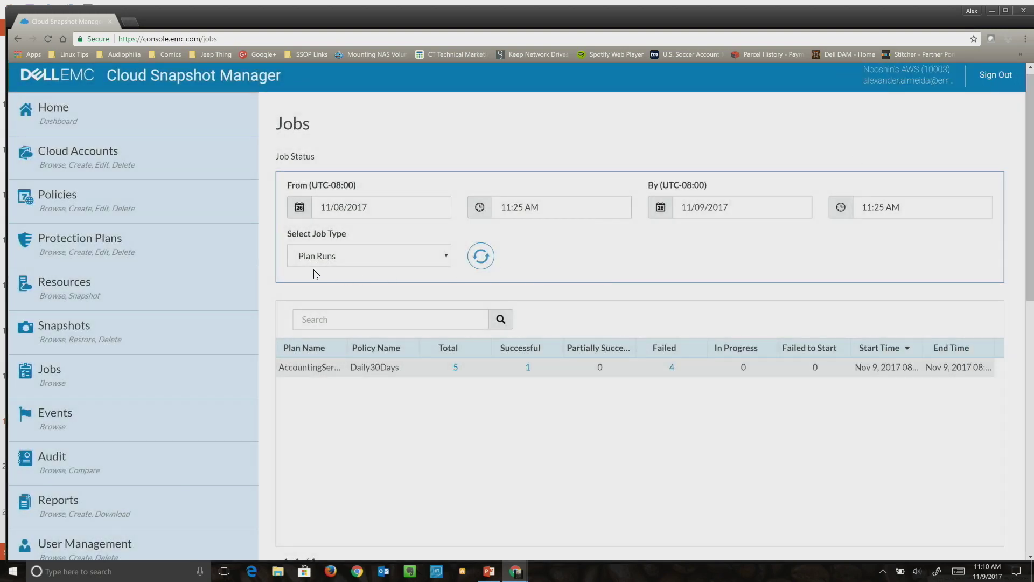
# Review the Jobs page's AccountingServers run summary: four of five jobs failed.
pyautogui.scroll(-1, 180, 171)
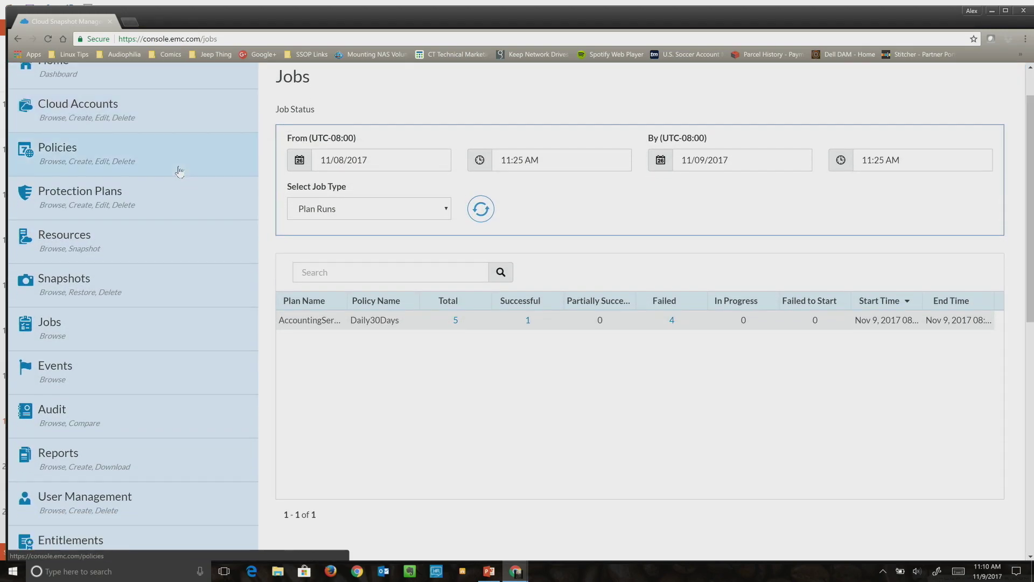